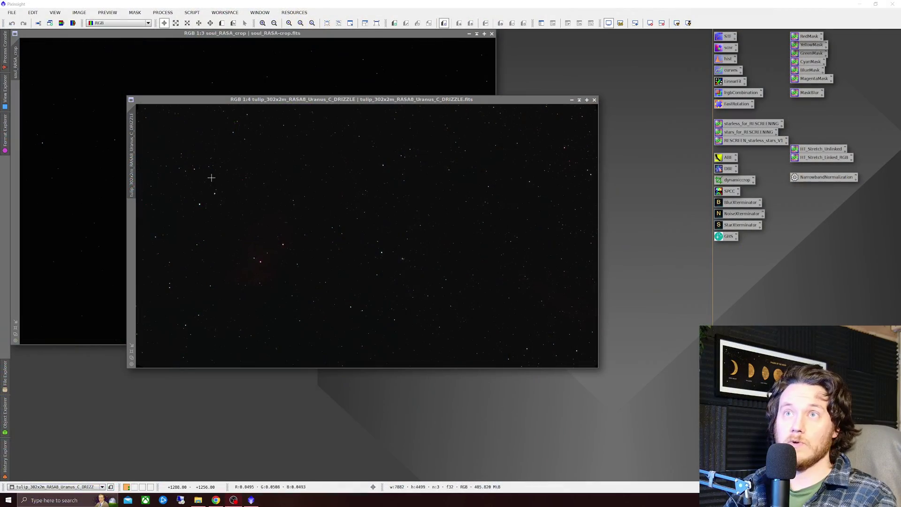
- Bring Chrome, with the GraXpert tutorial video, in front of PixInsight
click(215, 500)
- Switch to the YouTube tutorial on running GraXpert directly from PixInsight
click(61, 6)
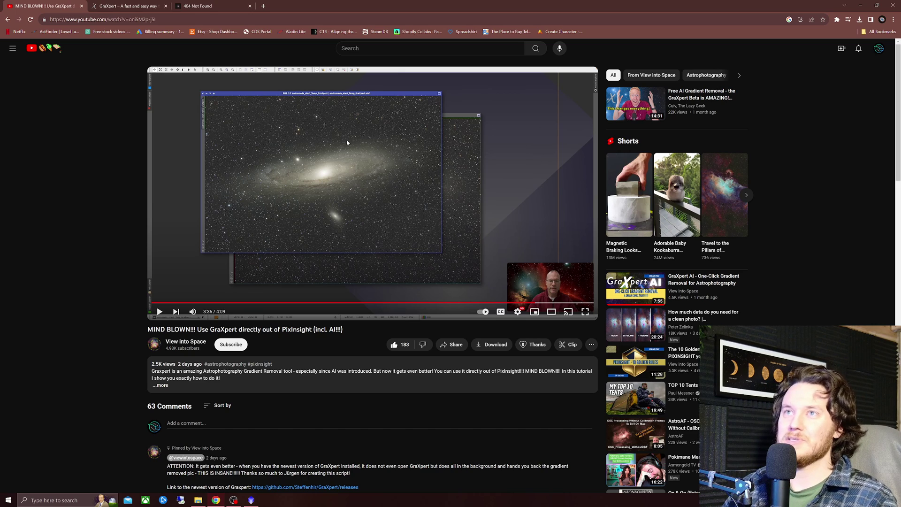
- Show the graxpert.com homepage with its Windows, MacOS and Linux download options
click(136, 6)
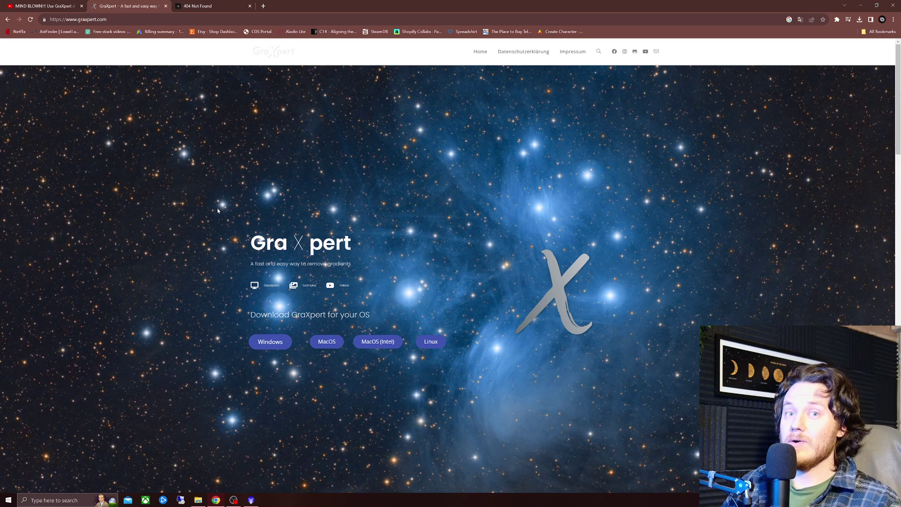
- Copy the ideviceapps.de/PixInsight/Utilities/ address from the Not Found tab, then return to PixInsight
click(220, 6)
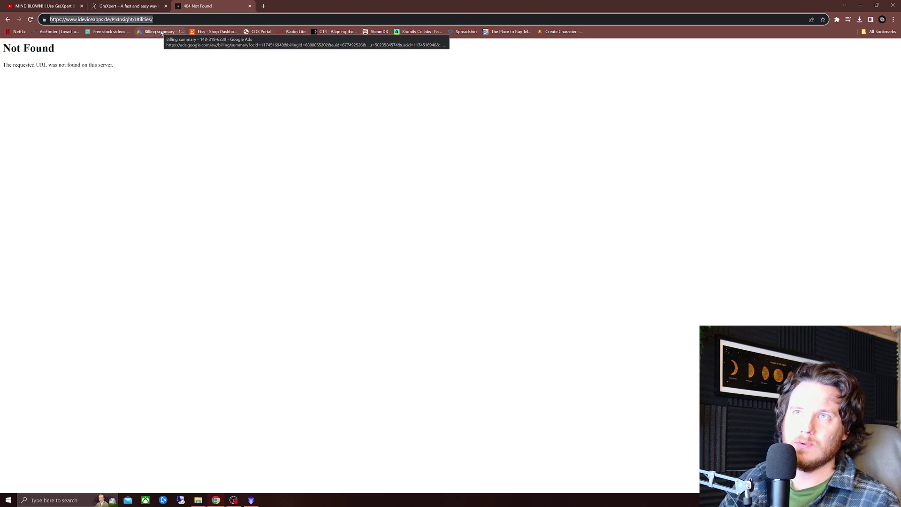
click(114, 45)
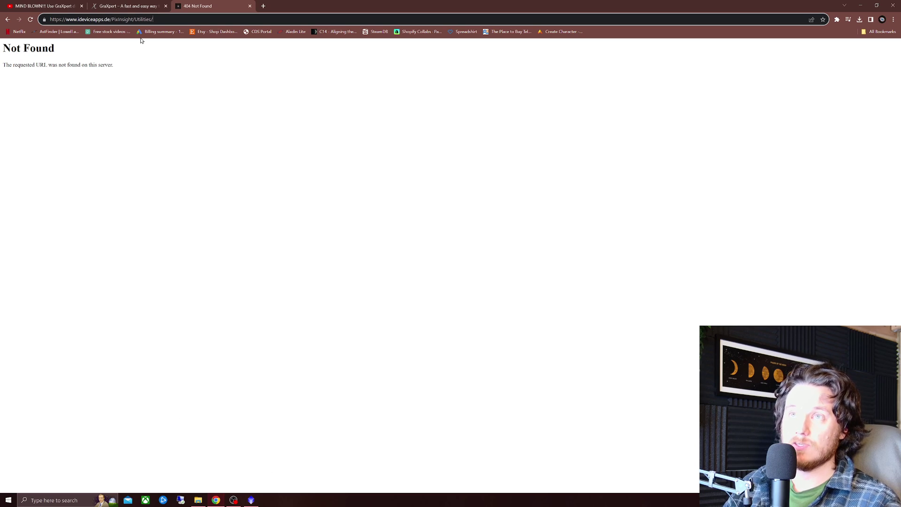
click(174, 19)
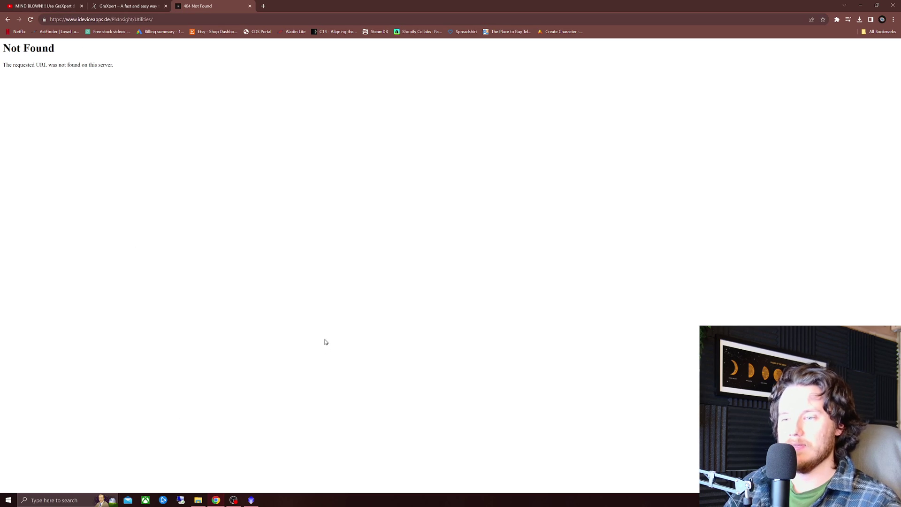
click(252, 500)
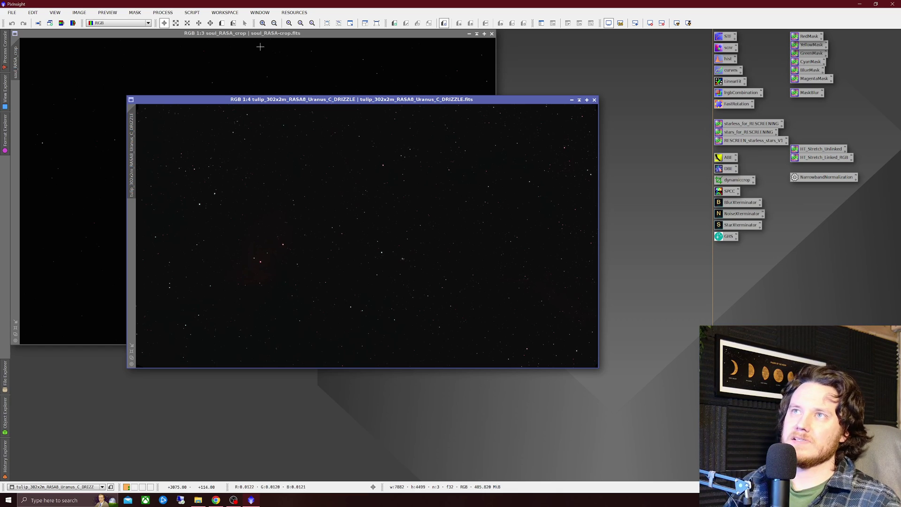
- Confirm the ideviceapps.de Utilities entry is listed under Manage Repositories
click(296, 13)
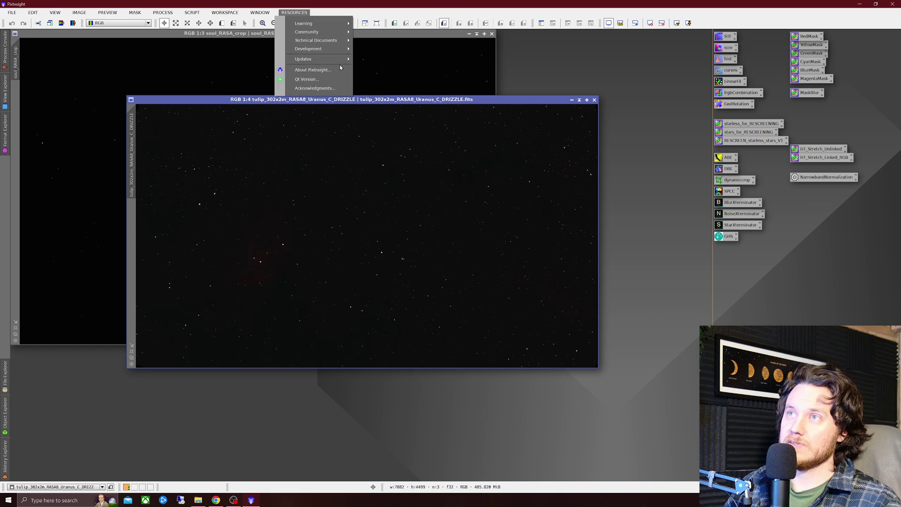
mouse_move(339, 58)
click(396, 62)
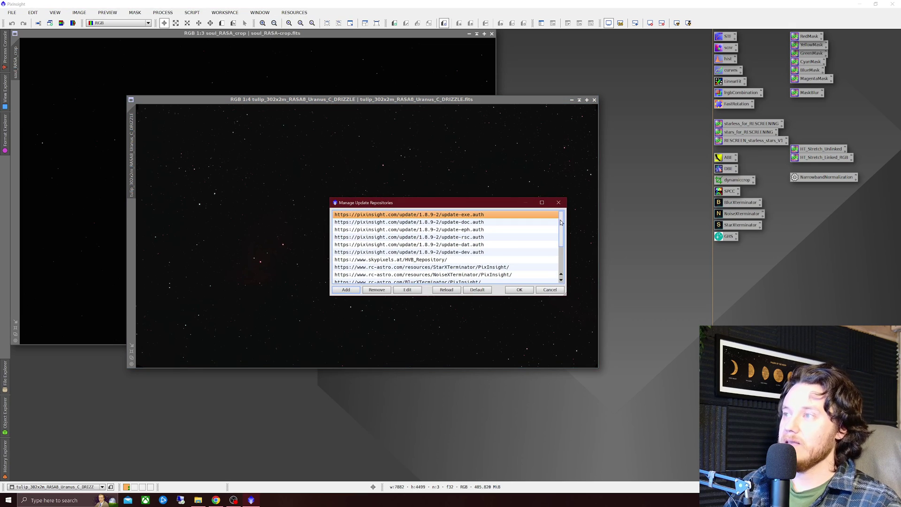
scroll(561, 222, down, 2)
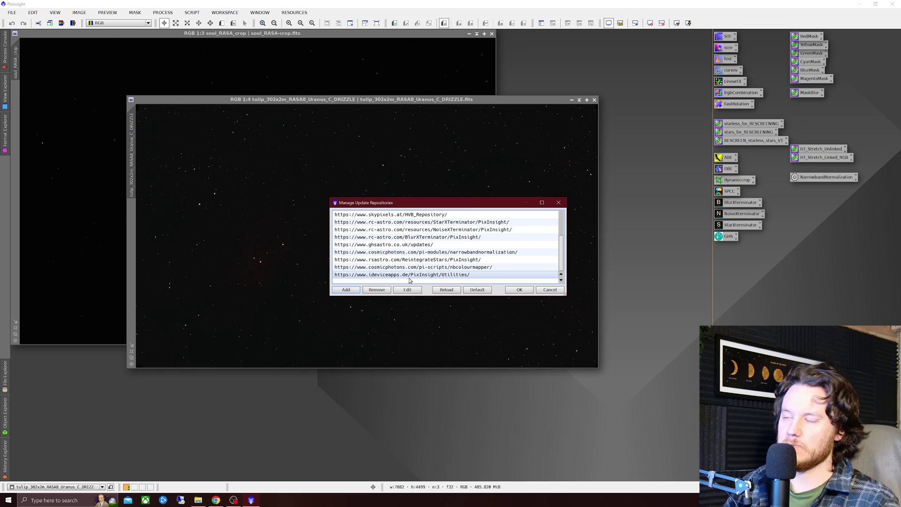
click(520, 290)
- Check for updates, then launch the GraXpert script from Script > Toolbox
click(292, 14)
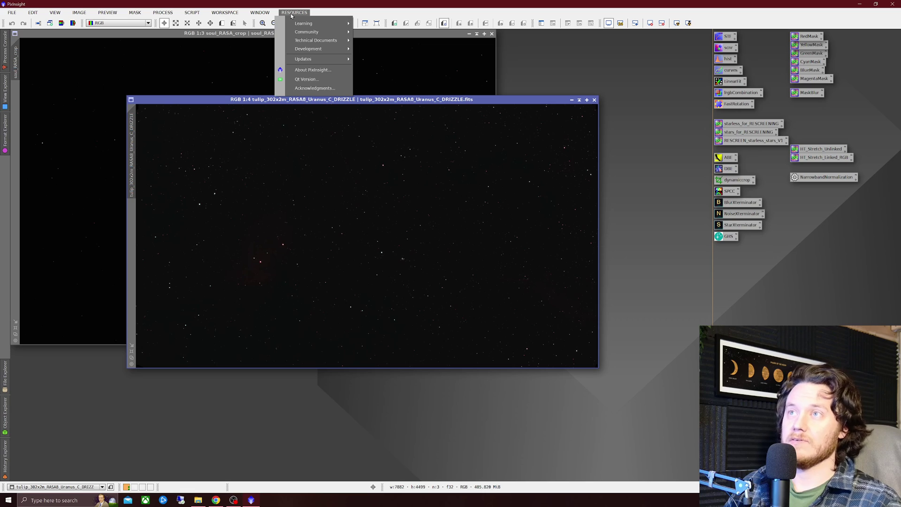
mouse_move(334, 61)
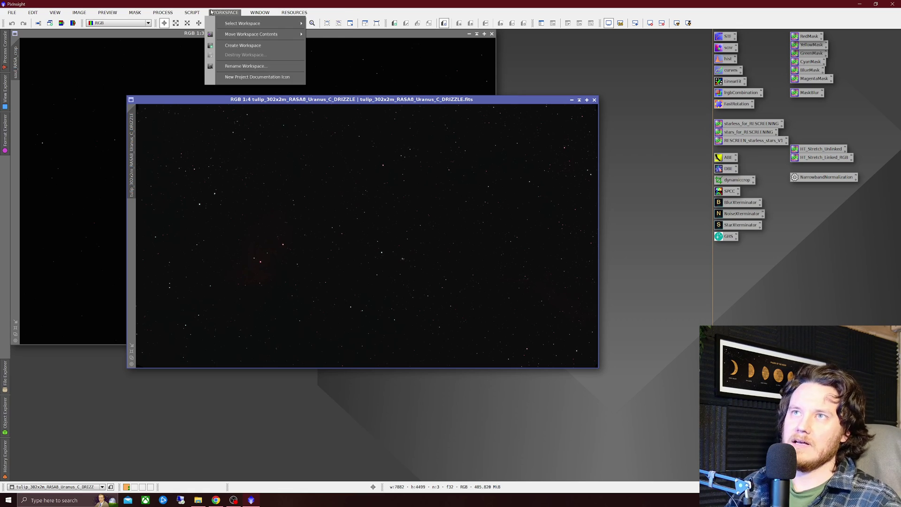
mouse_move(199, 13)
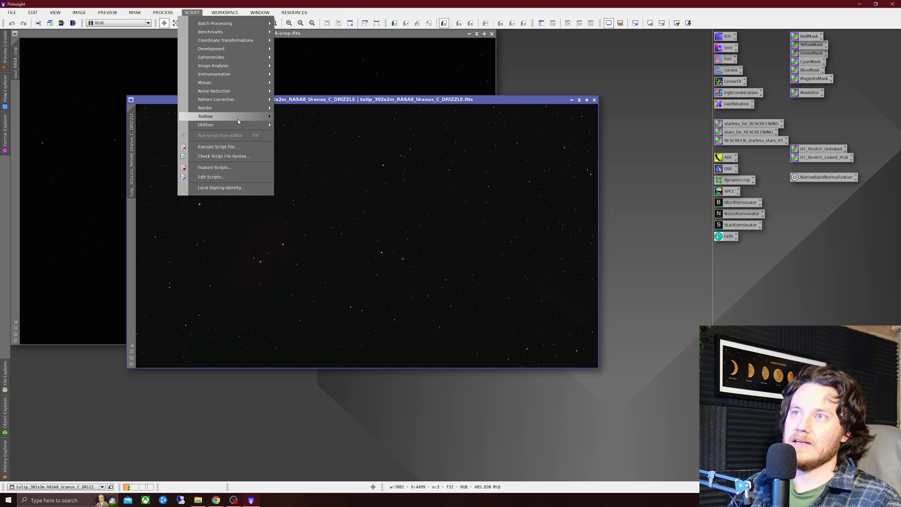
mouse_move(235, 117)
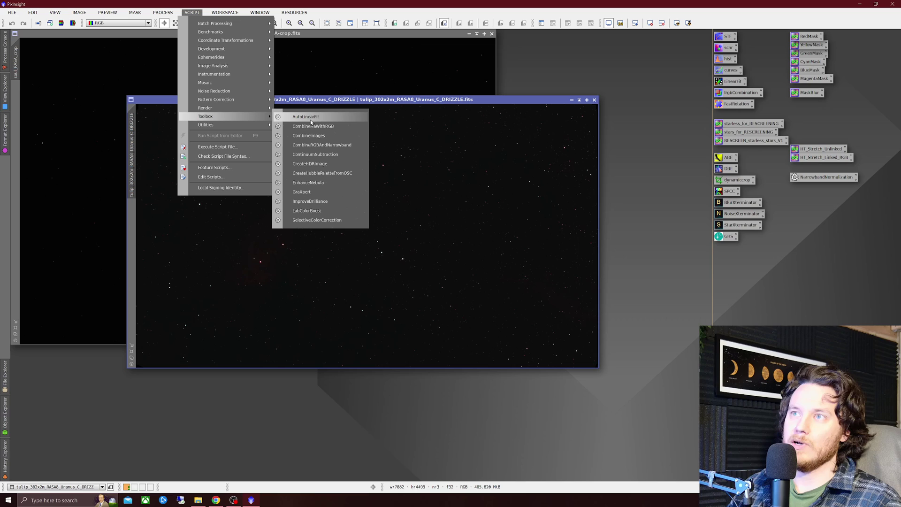
click(303, 192)
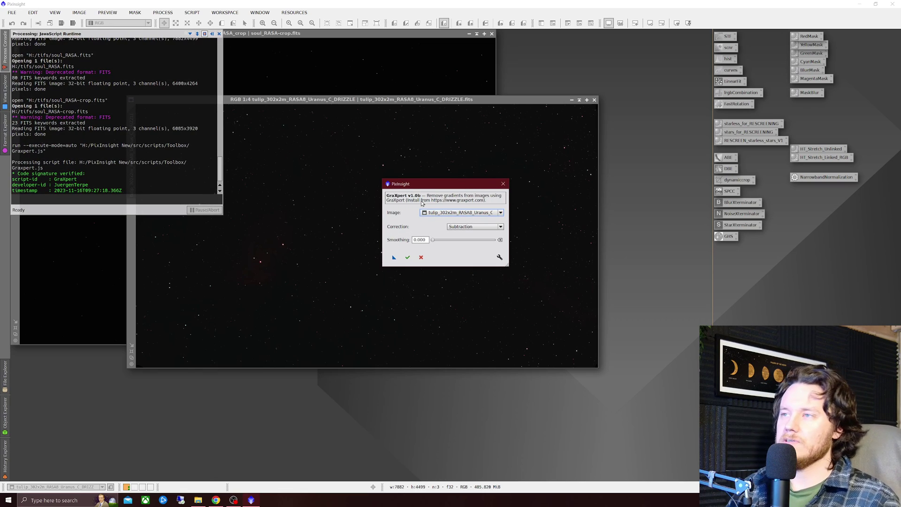
- In File Explorer, locate GraXpert-win64 in the PixInsight New folder on Samsung 1TB (H:)
click(203, 502)
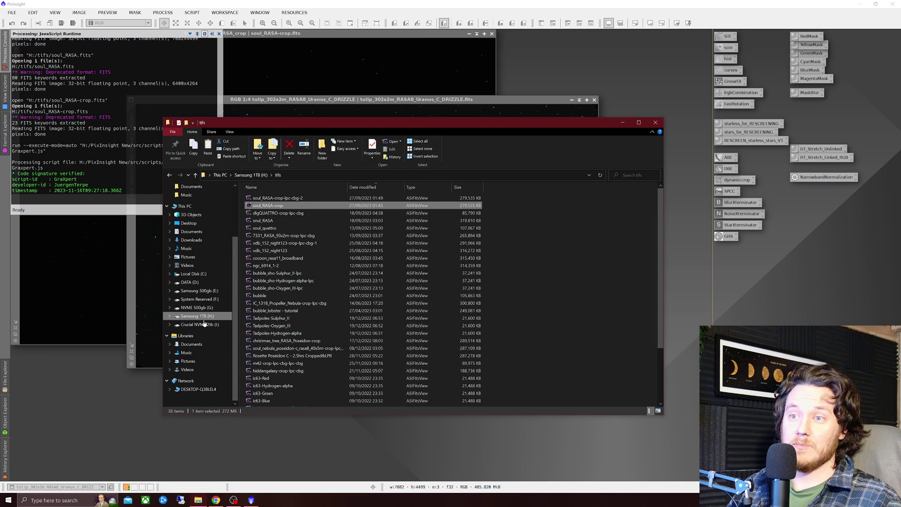
click(220, 315)
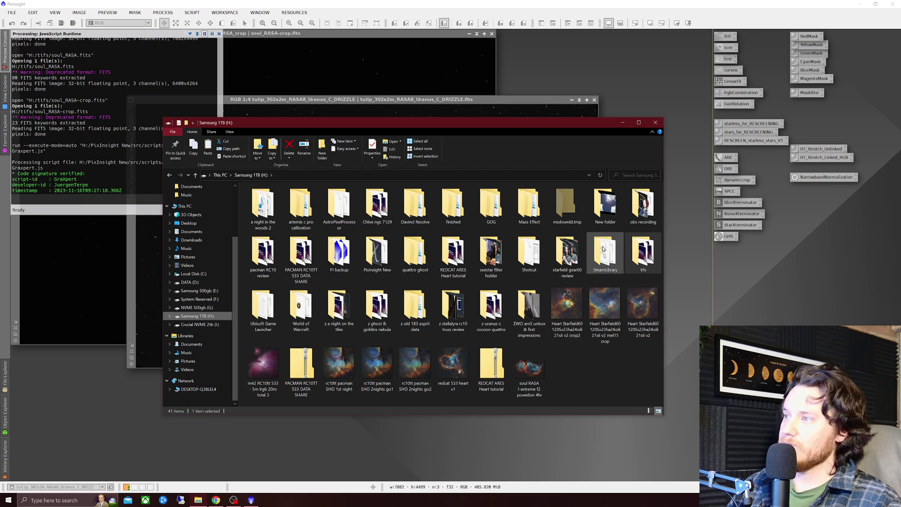
click(497, 254)
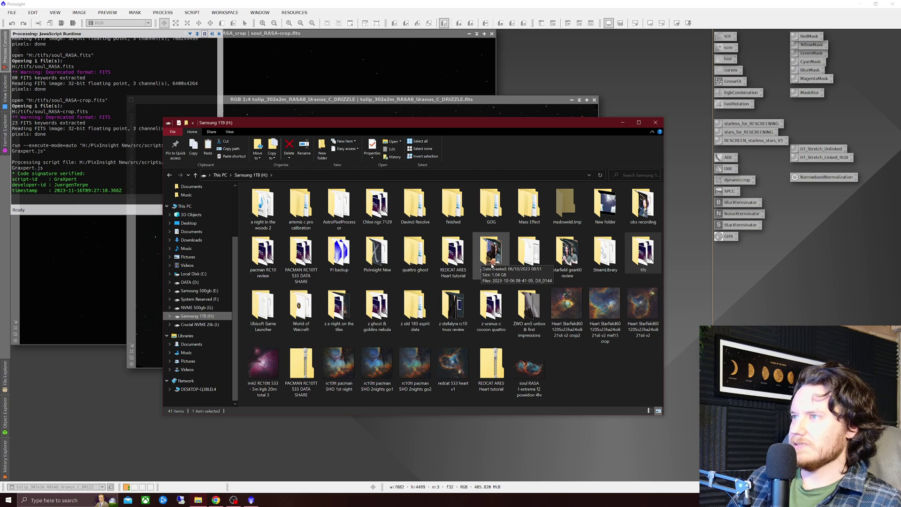
double_click(377, 252)
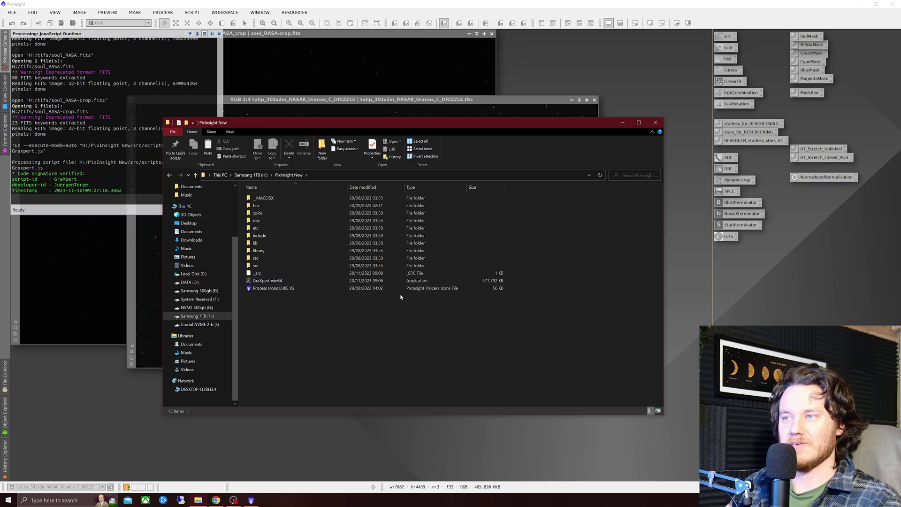
- Set the GraXpert script's application path to GraXpert-win64.exe in PixInsight New, then close the dialog
click(623, 124)
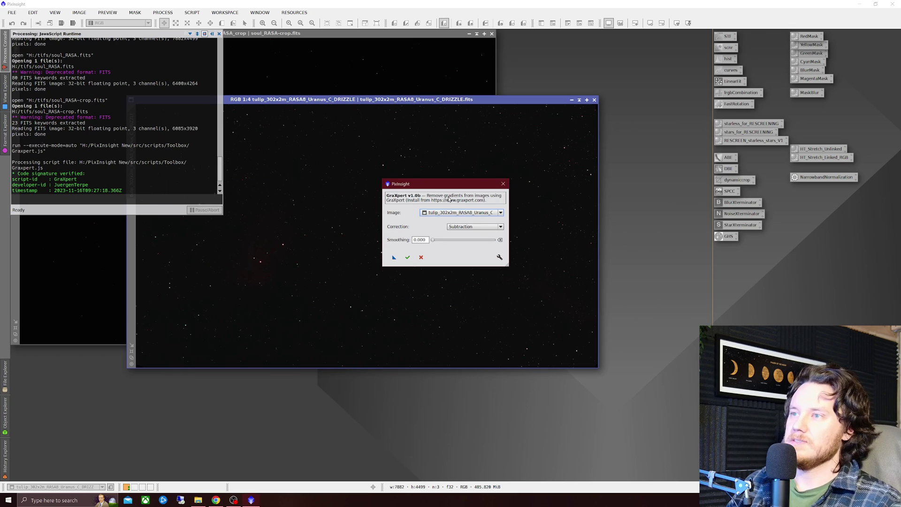
click(499, 260)
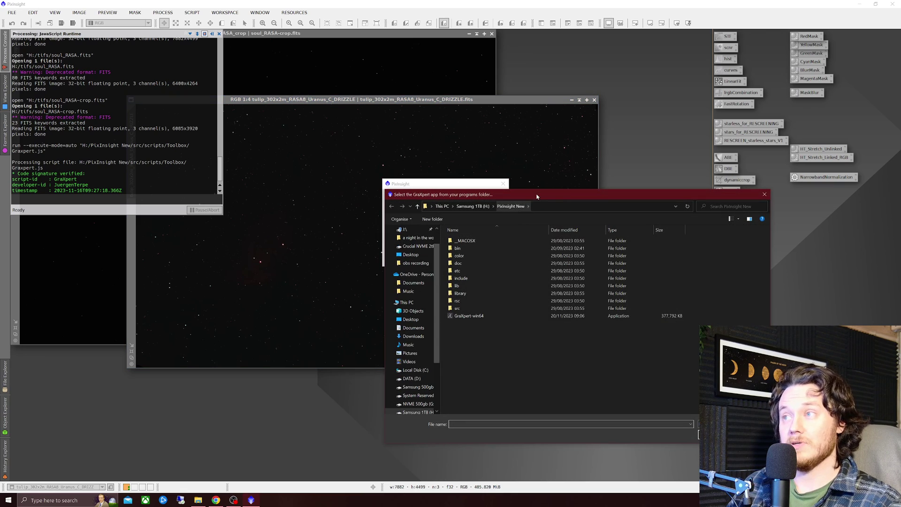
drag(539, 192, 426, 210)
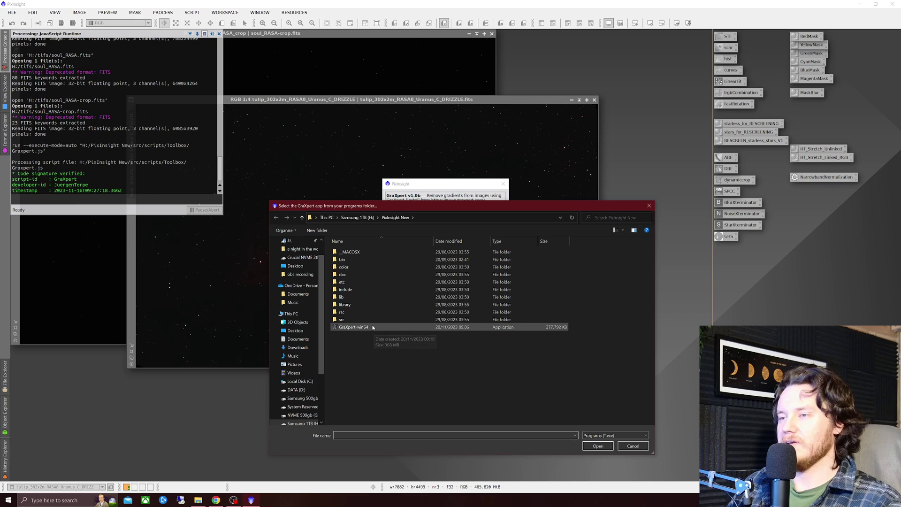
click(343, 328)
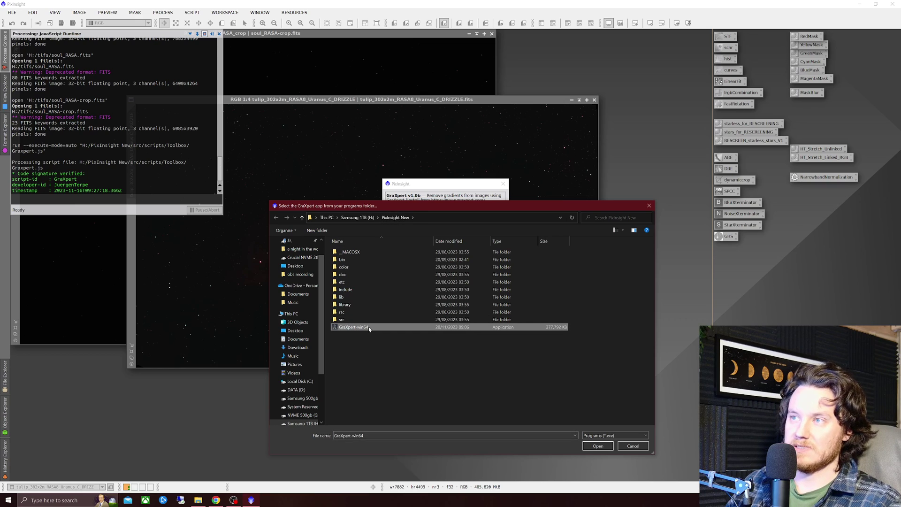
click(597, 446)
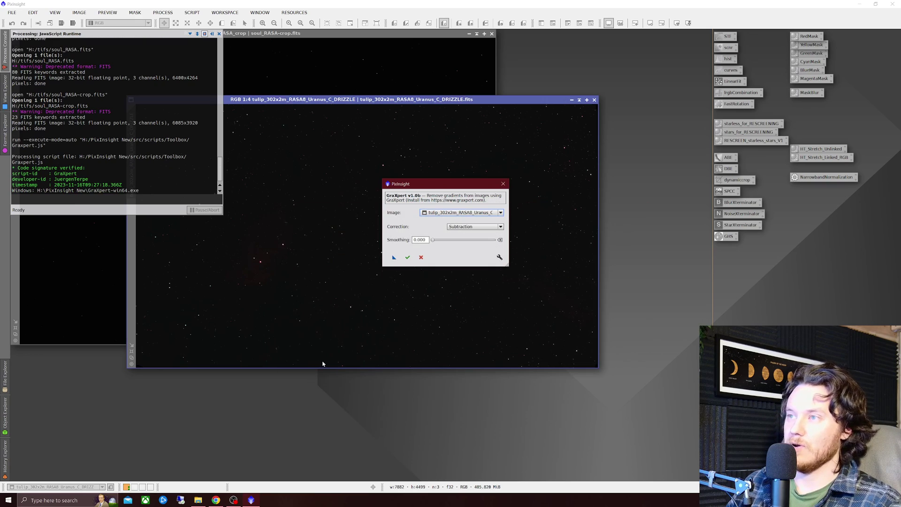
click(503, 184)
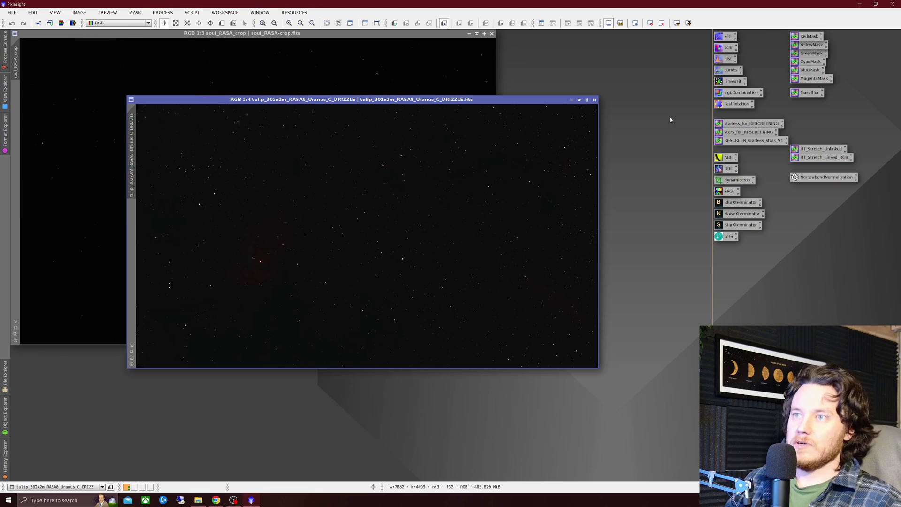
- Crop the Tulip image's ragged edges with DynamicCrop to 7667 × 4299 pixels
double_click(726, 37)
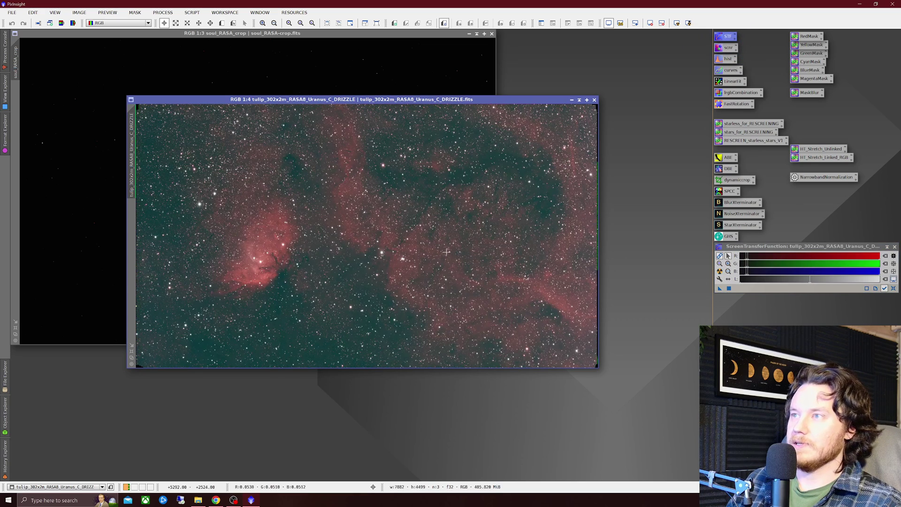
scroll(370, 238, down, 1)
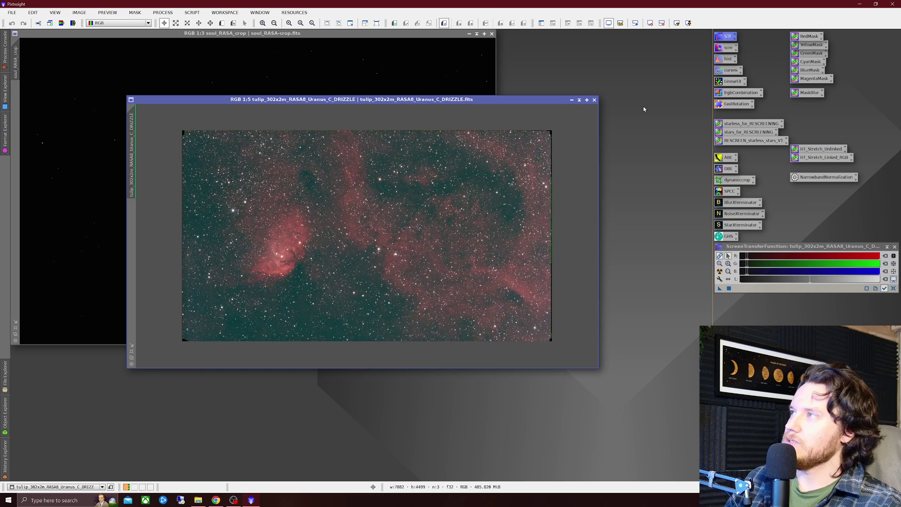
double_click(735, 180)
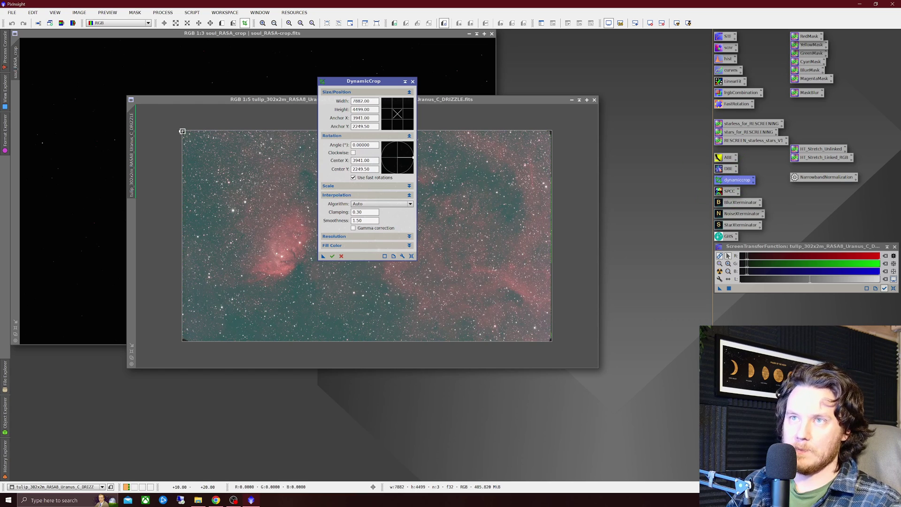
drag(182, 130, 186, 134)
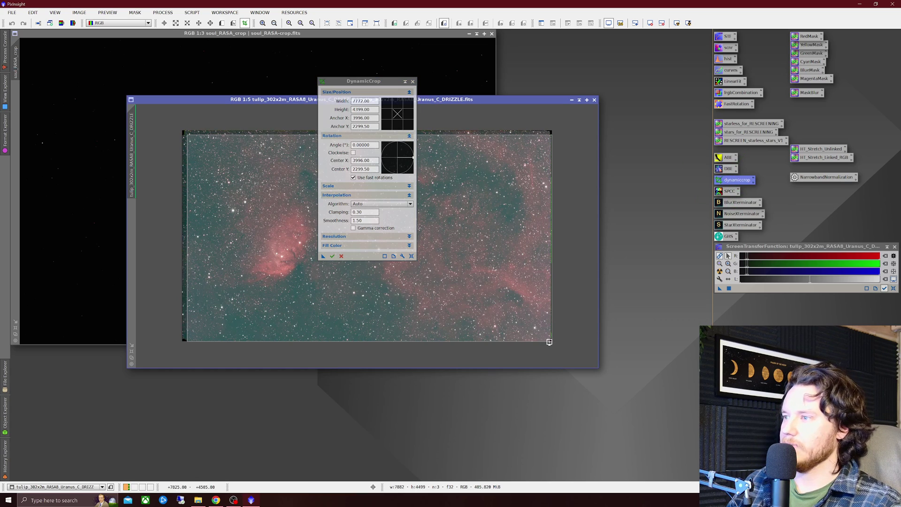
mouse_move(552, 342)
mouse_down()
mouse_move(544, 335)
mouse_move(550, 339)
mouse_up()
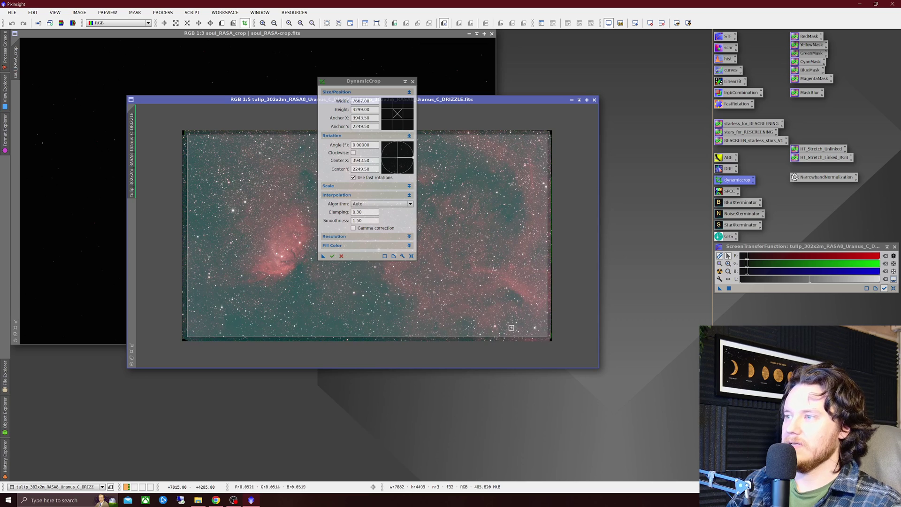
click(333, 256)
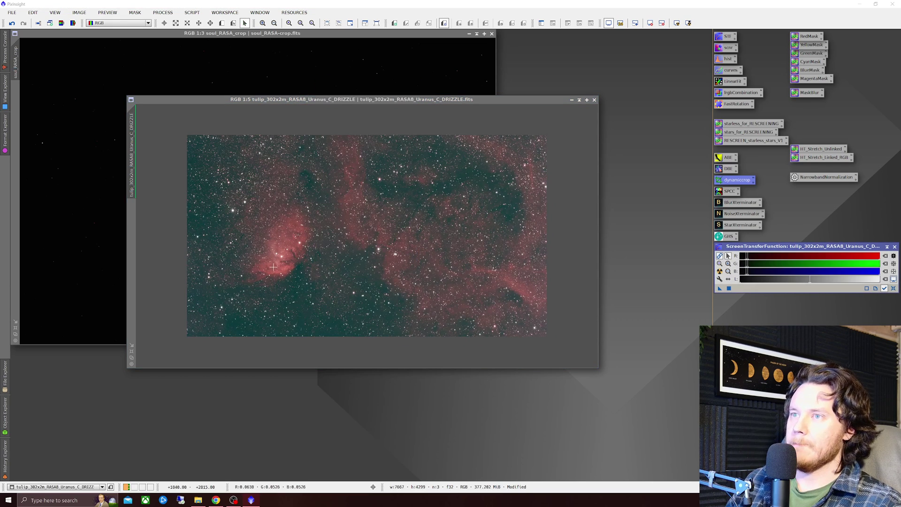
- Mirror the Tulip image horizontally with FastRotation so the nebula sits on the right
double_click(739, 103)
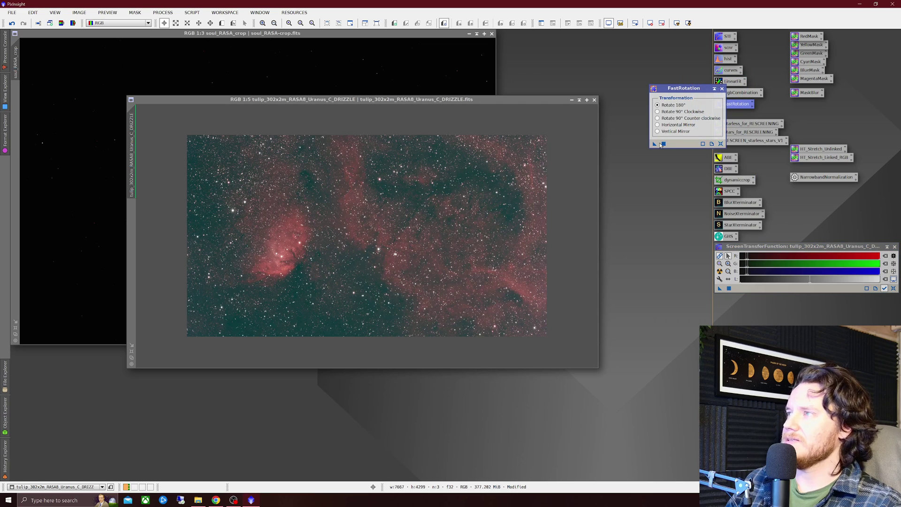
click(656, 144)
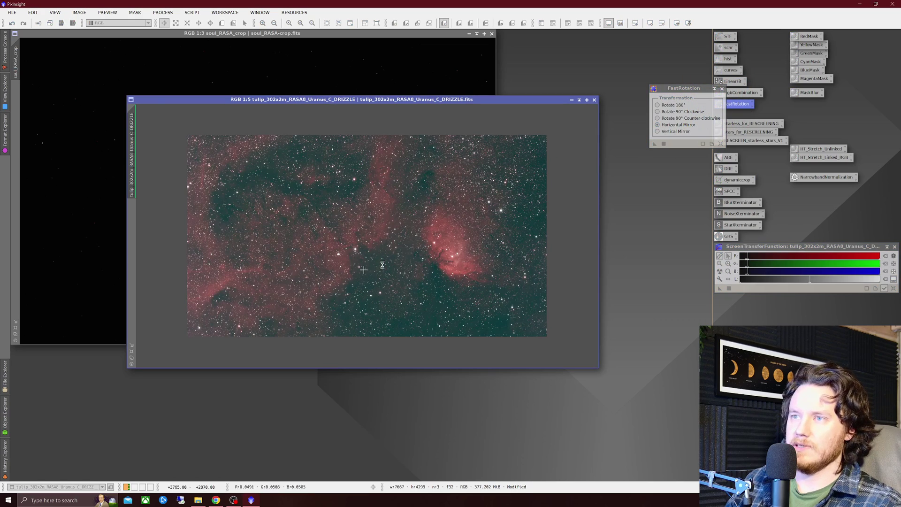
click(722, 89)
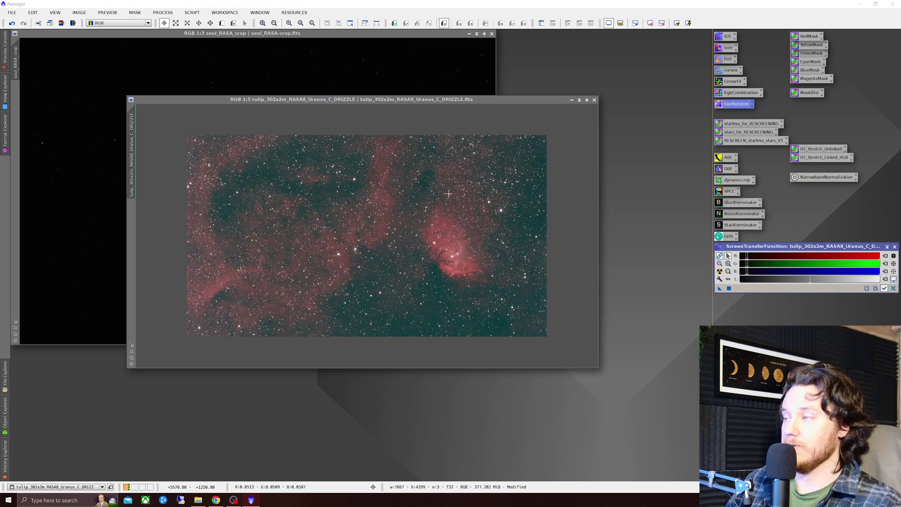
- Run the GraXpert script on the Tulip drizzle image with Subtraction correction
click(192, 12)
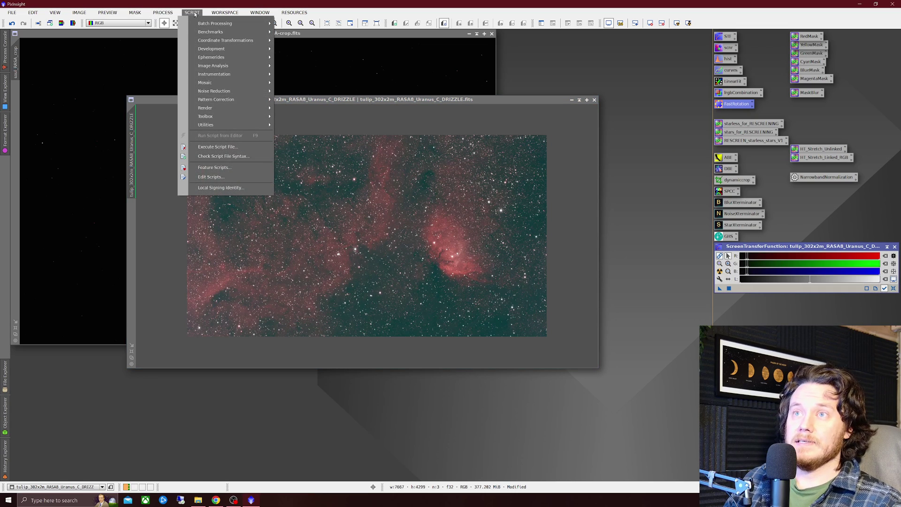
mouse_move(241, 115)
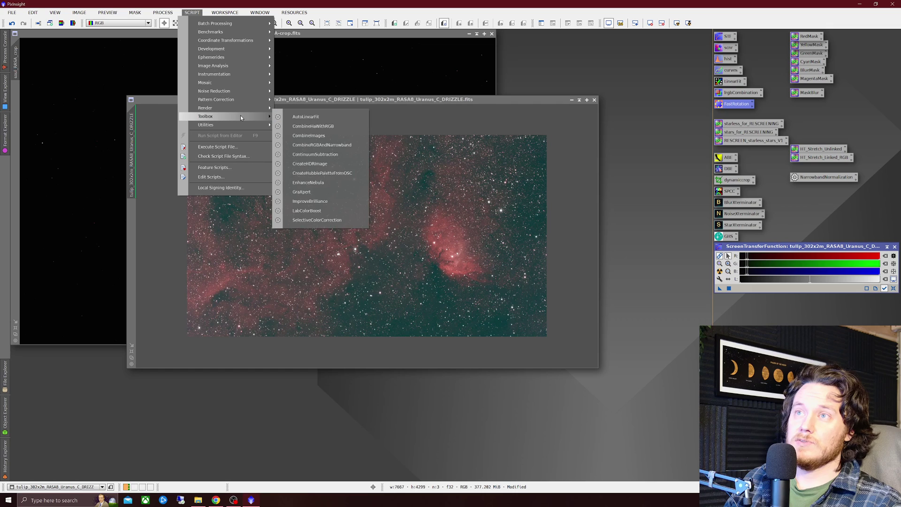
click(321, 192)
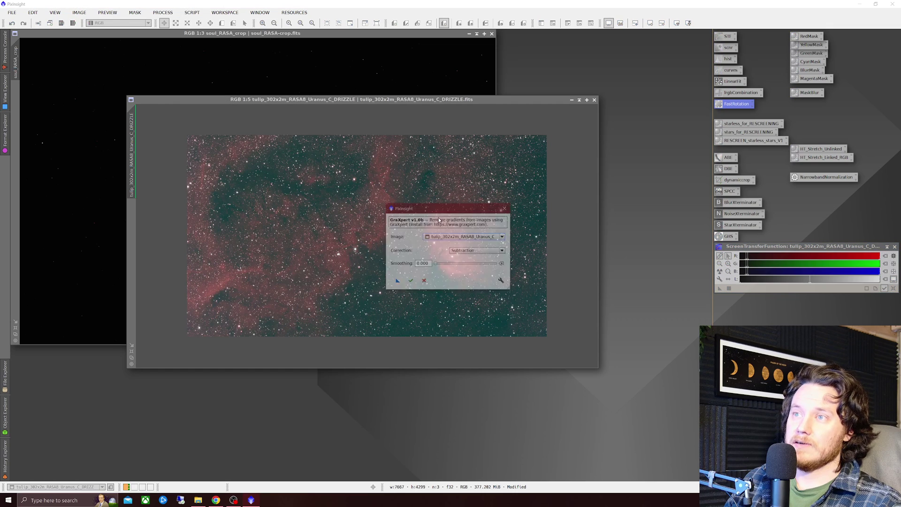
click(410, 282)
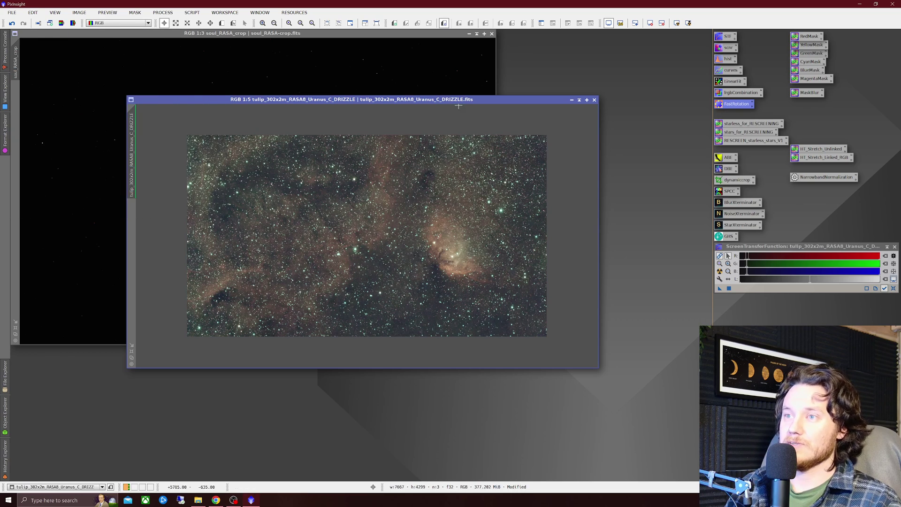
- Auto-stretch the corrected Tulip image, clone it, and undo the correction on the original
click(720, 271)
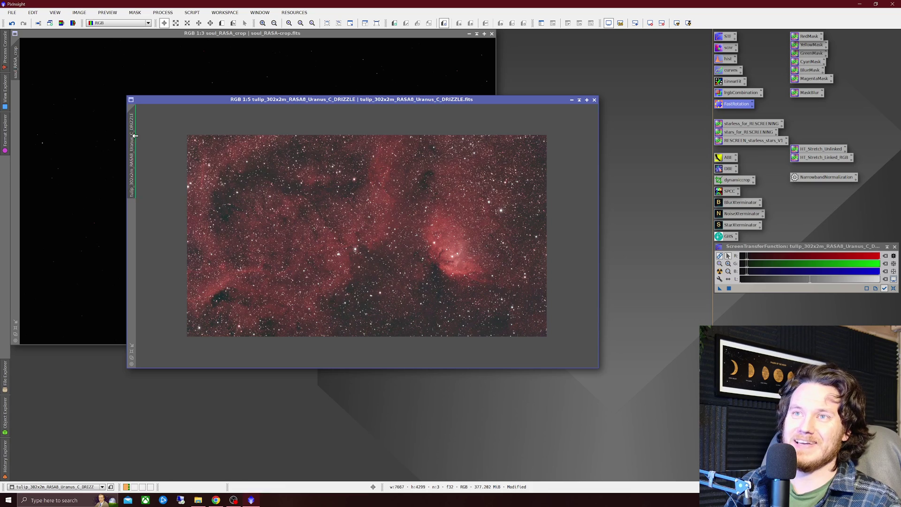
key(ctrl+shift+d)
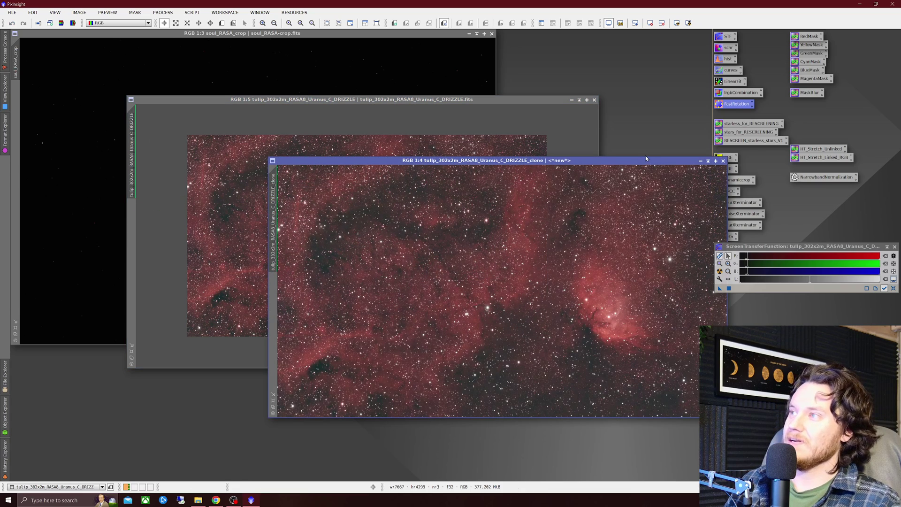
drag(646, 162, 588, 172)
right_click(383, 160)
click(409, 202)
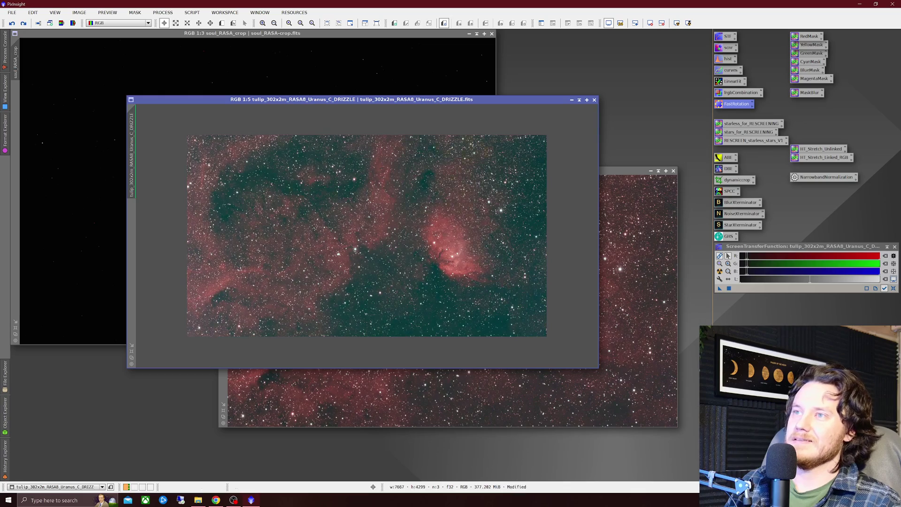
- Place the original and corrected Tulip side by side, then close the original without saving
mouse_move(430, 101)
mouse_down()
mouse_move(353, 49)
mouse_move(322, 44)
mouse_up()
mouse_move(540, 171)
mouse_down()
mouse_move(559, 210)
mouse_move(594, 184)
mouse_move(543, 184)
mouse_up()
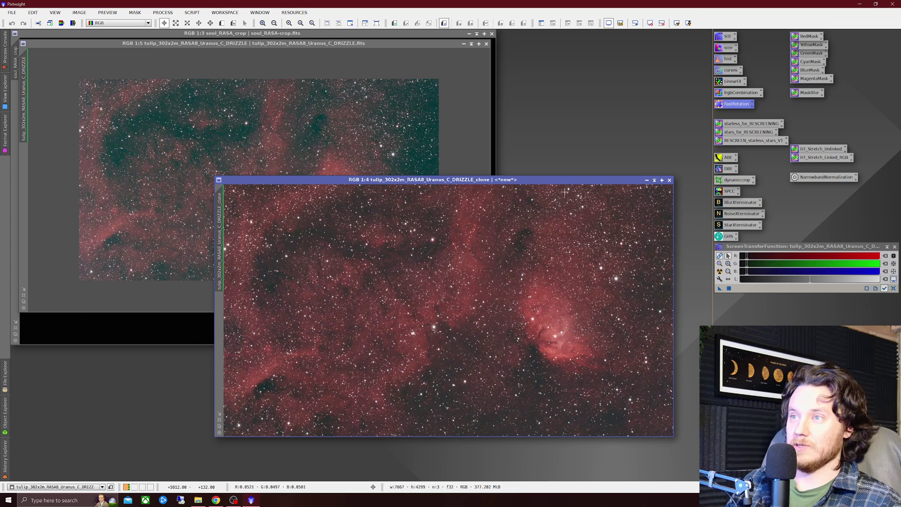
click(487, 44)
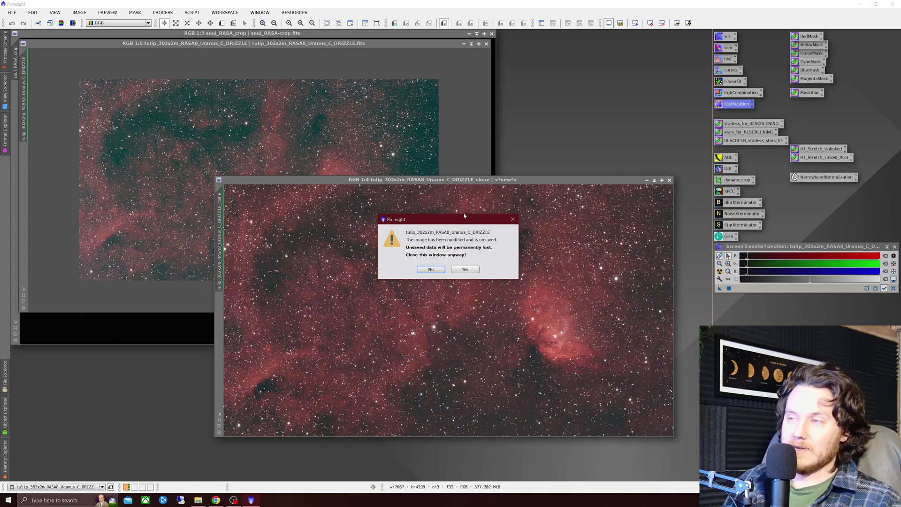
click(465, 269)
drag(472, 180, 506, 206)
- Auto-stretch soul_RASA_crop with STF and mirror it horizontally with the saved FastRotation instance
click(369, 31)
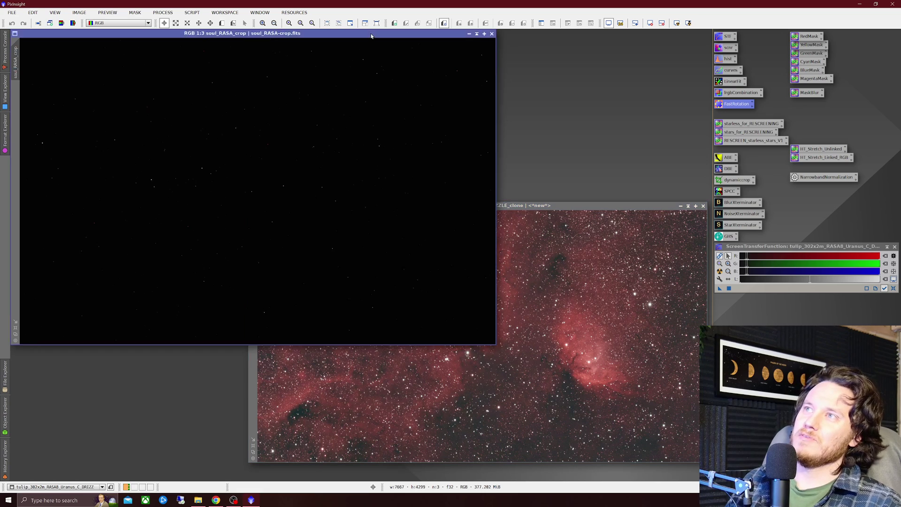
click(720, 272)
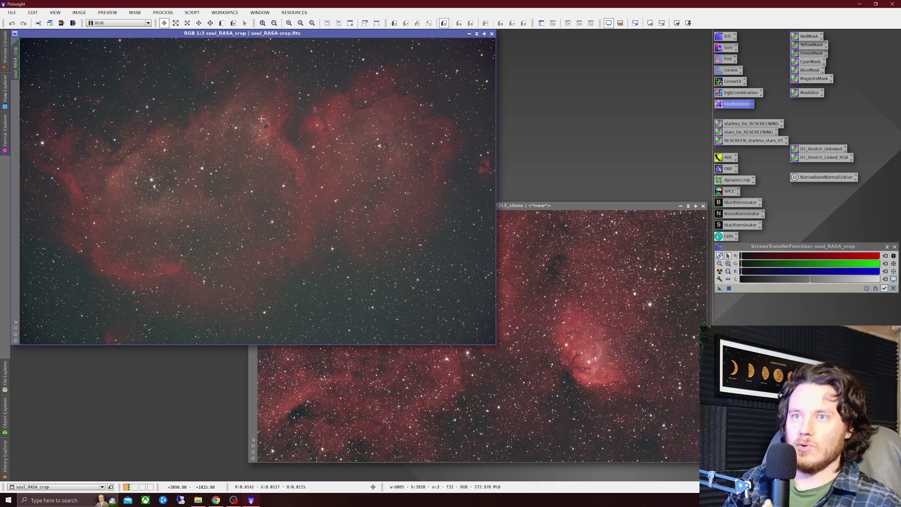
double_click(736, 104)
drag(656, 143, 443, 162)
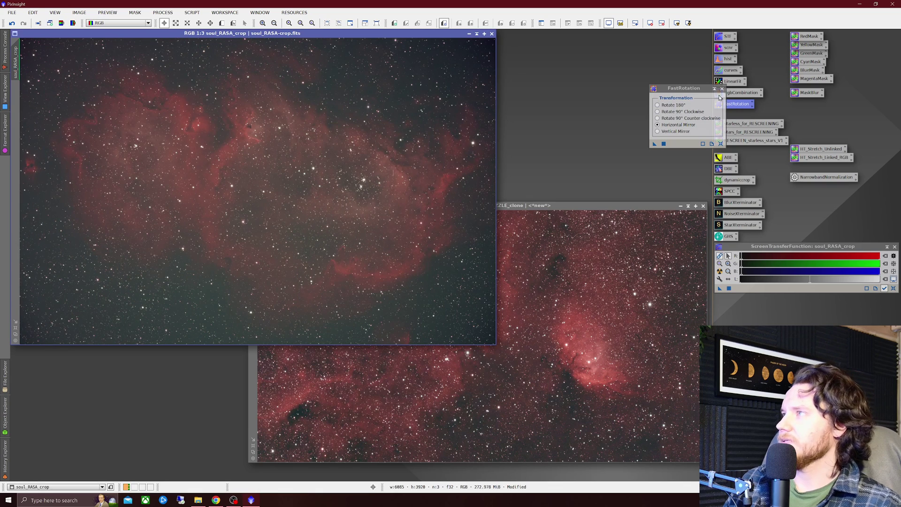
click(722, 88)
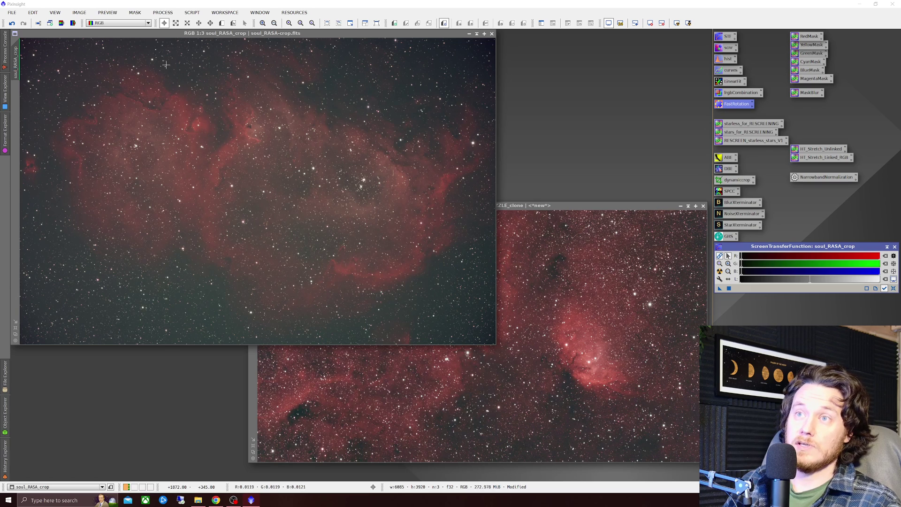
- Run the GraXpert script from Script > Toolbox on soul_RASA_crop in Subtraction mode
click(194, 13)
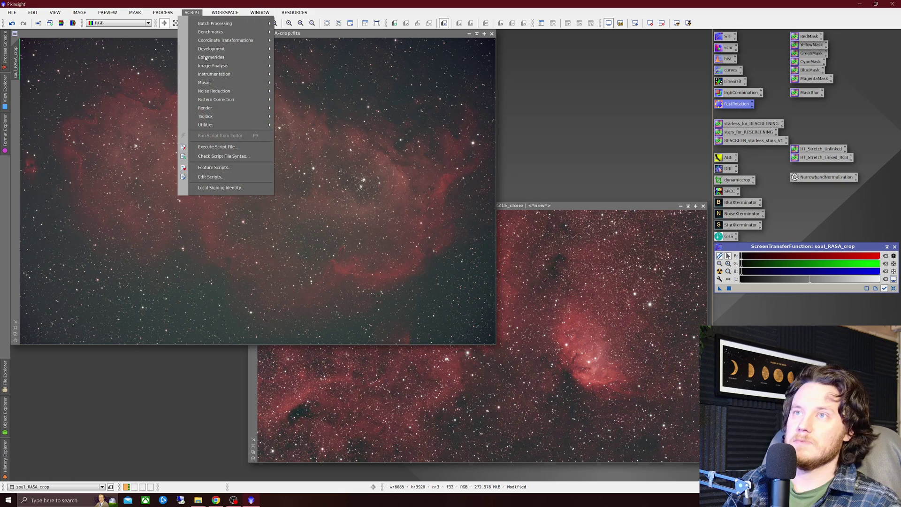
mouse_move(226, 116)
click(302, 193)
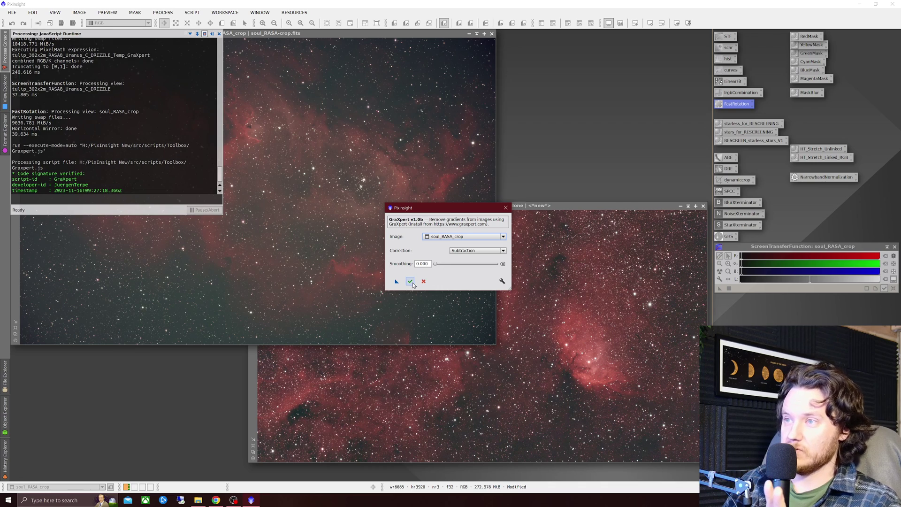
click(410, 282)
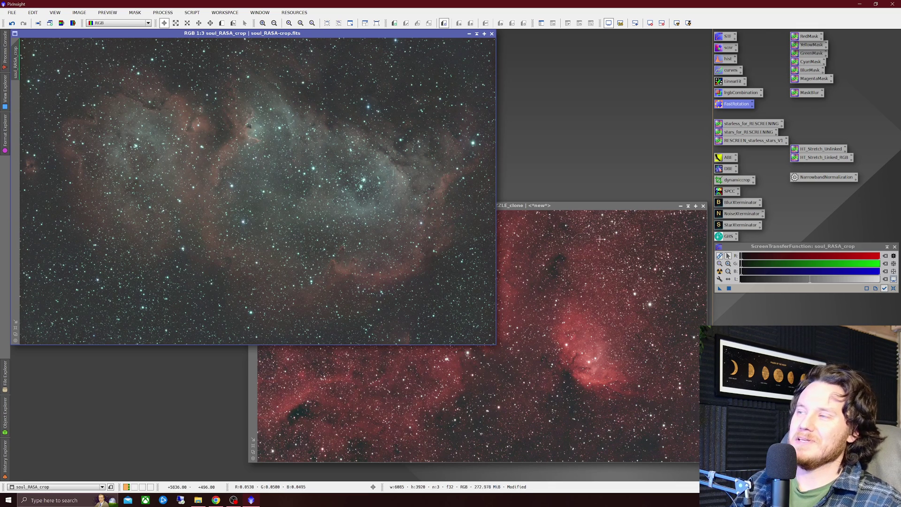
- Auto-stretch the corrected Soul image and clone it as soul_RASA_crop_clone
click(721, 272)
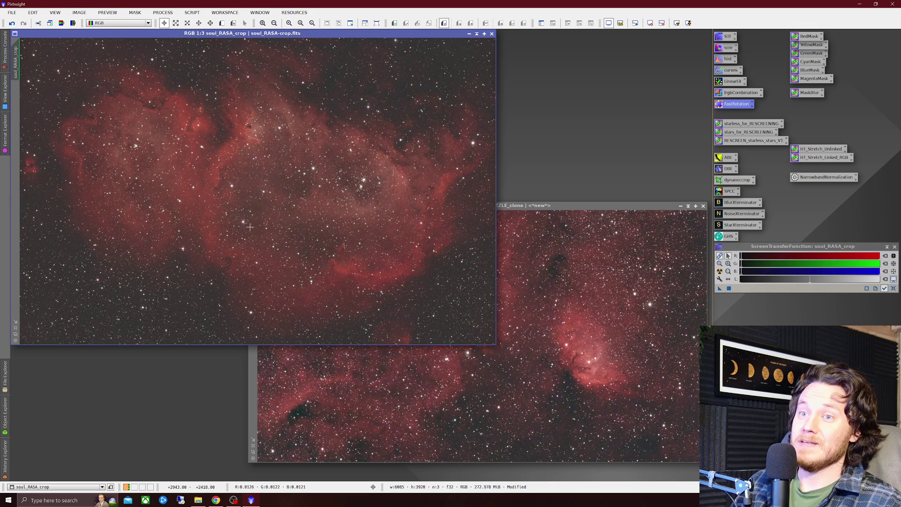
drag(351, 36, 518, 114)
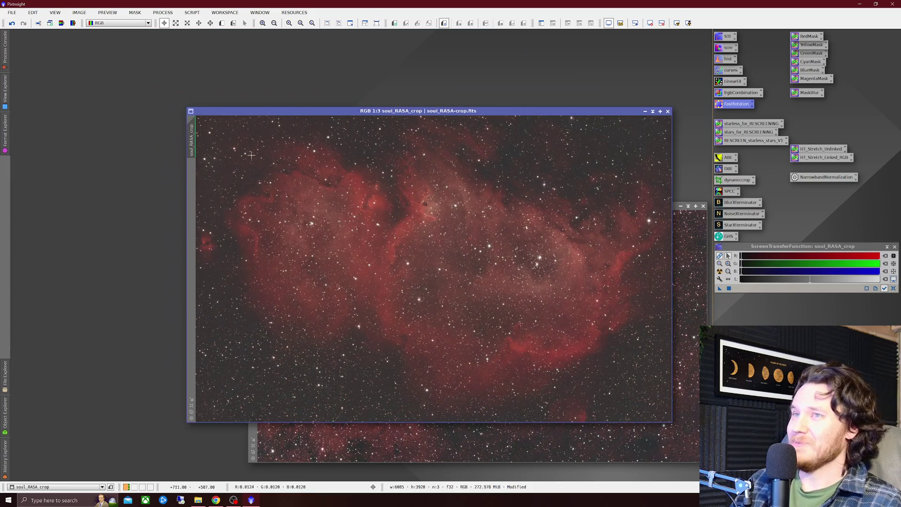
drag(194, 133, 128, 83)
- Undo PixelMath on the original Soul crop and arrange it beside the corrected clone
right_click(211, 143)
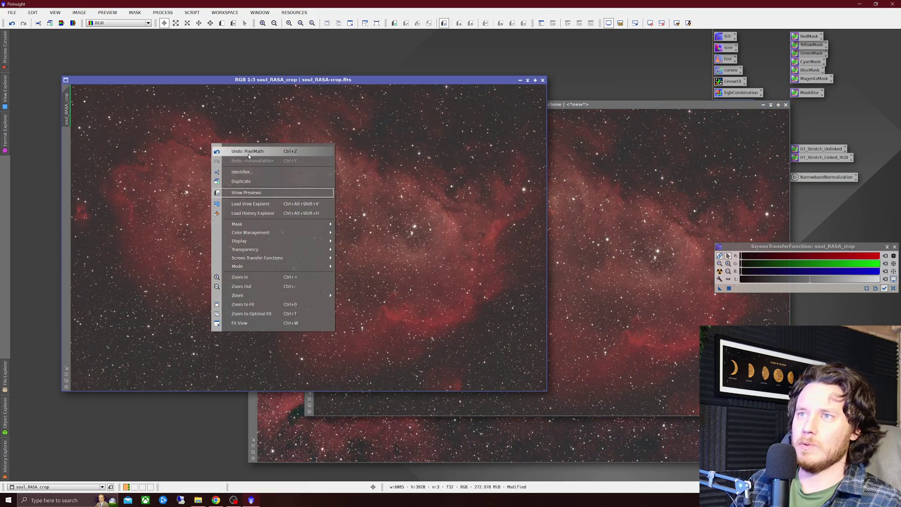
click(230, 149)
drag(317, 83, 266, 36)
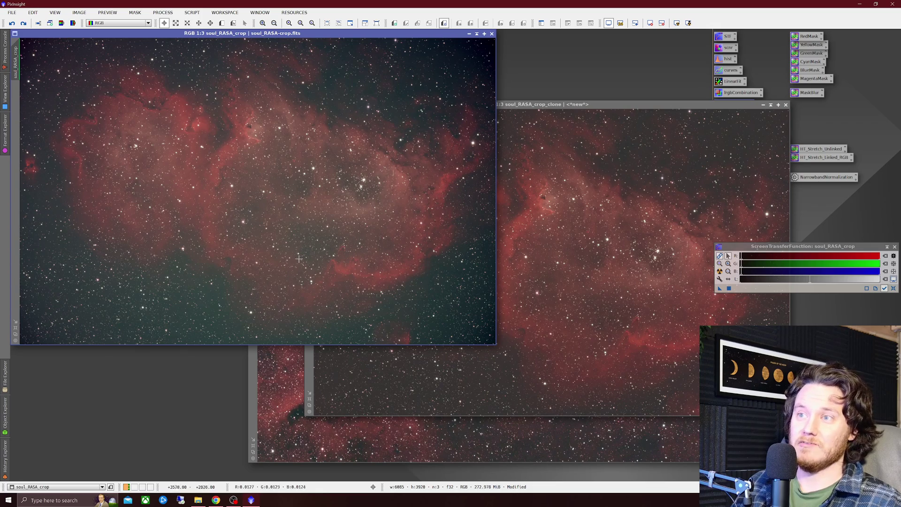
click(569, 111)
drag(568, 110, 446, 119)
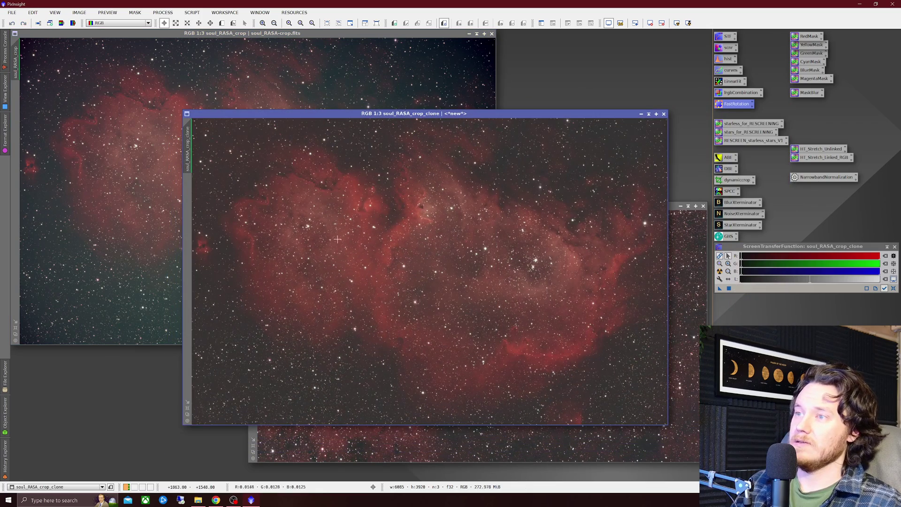